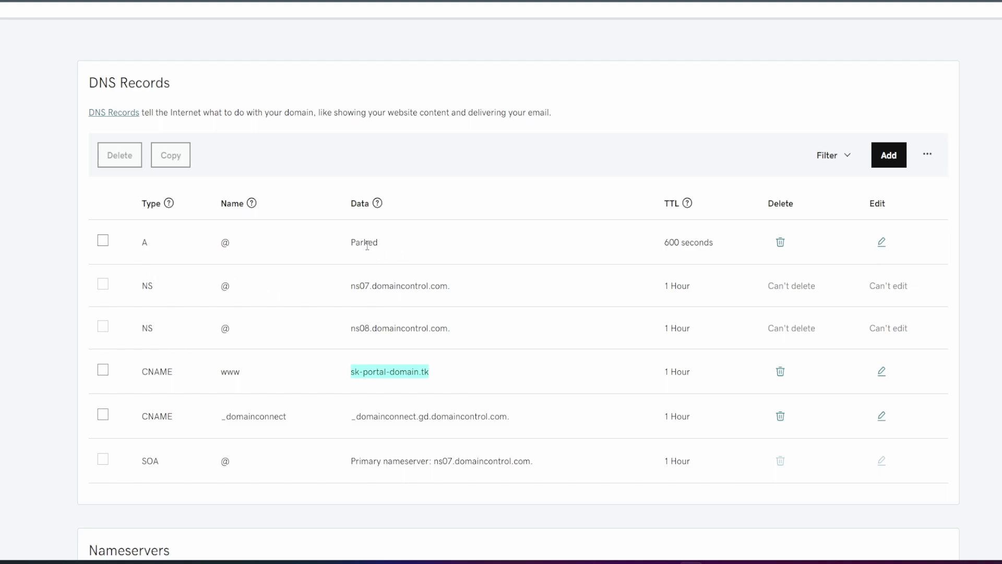
Highlight the www CNAME record and its current target sk-portal-domain.tk
drag(352, 243, 405, 241)
click(405, 241)
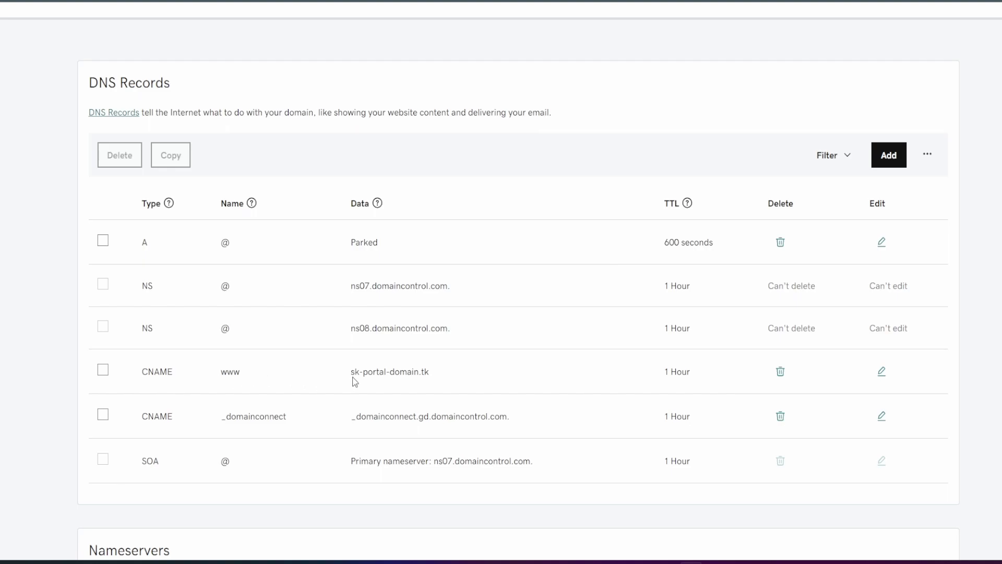
drag(351, 376, 463, 383)
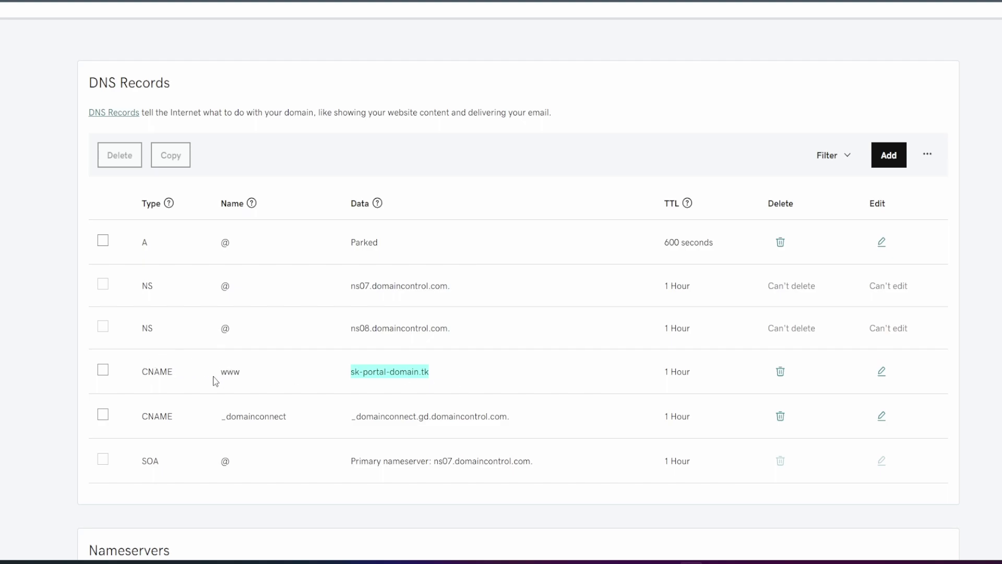
drag(219, 372, 240, 374)
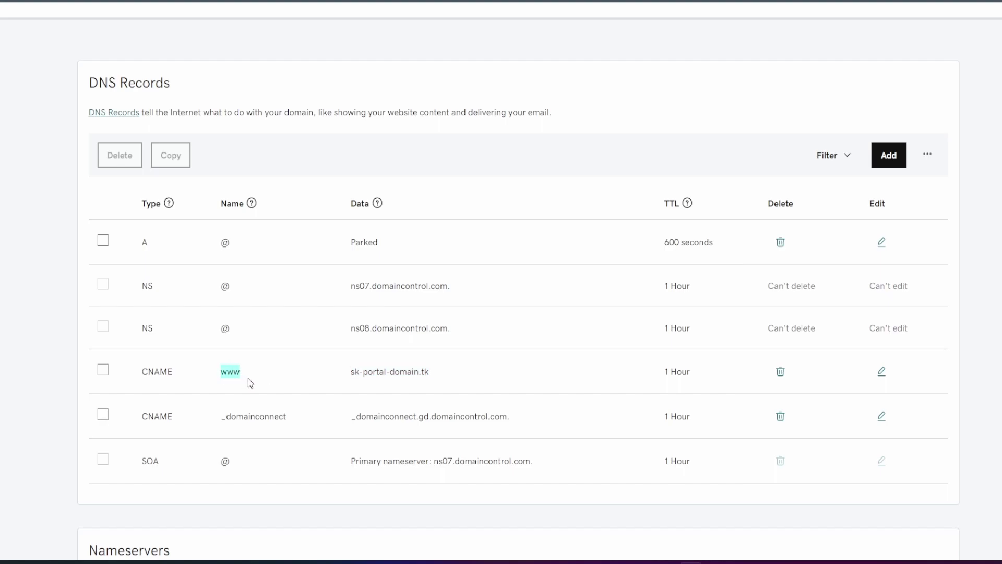
drag(347, 371, 429, 371)
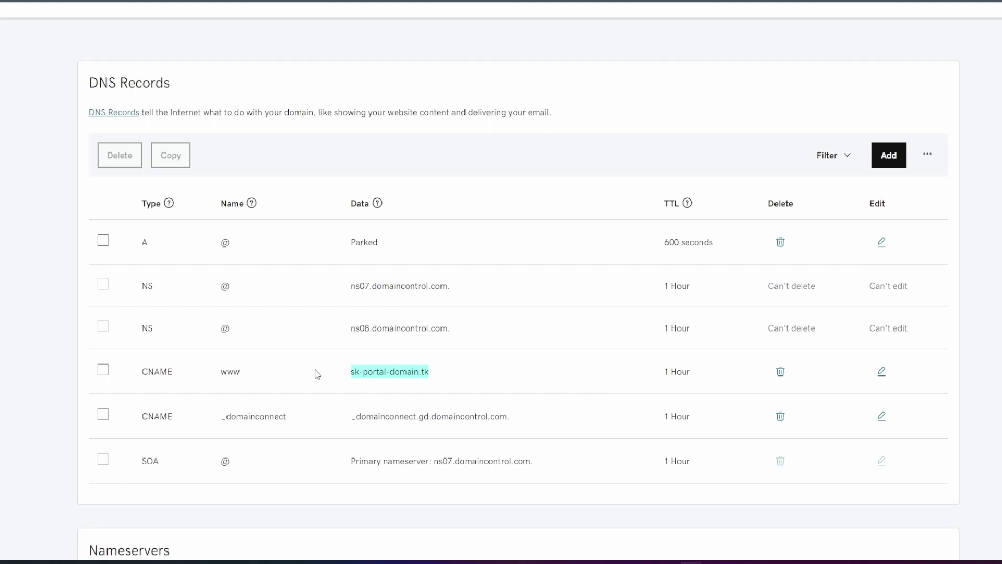
click(246, 377)
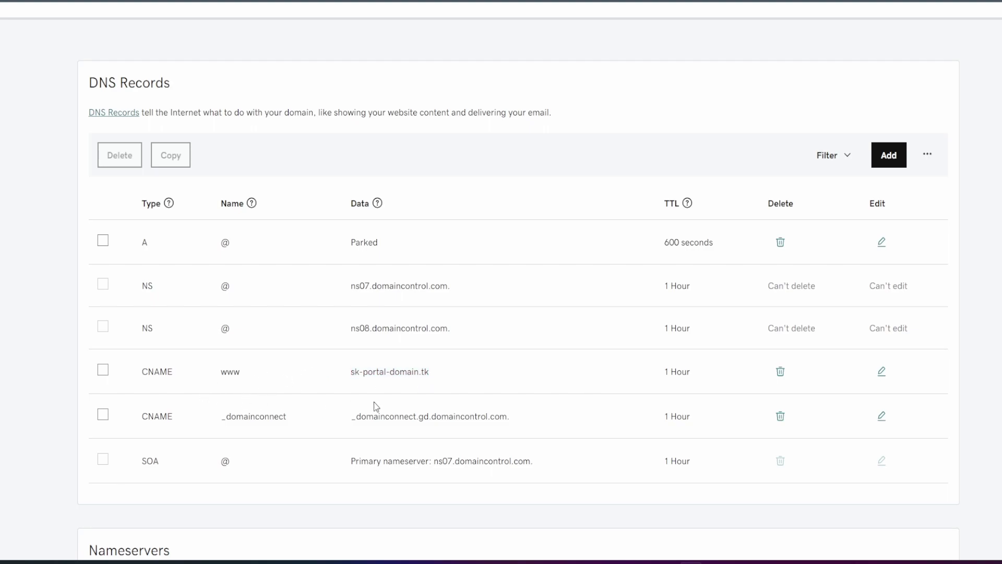
Highlight the www record's new target sk-dev-app.powerappsportals.com in place of sk-portal-domain.tk
drag(223, 372, 249, 372)
drag(223, 374, 252, 374)
drag(351, 373, 553, 360)
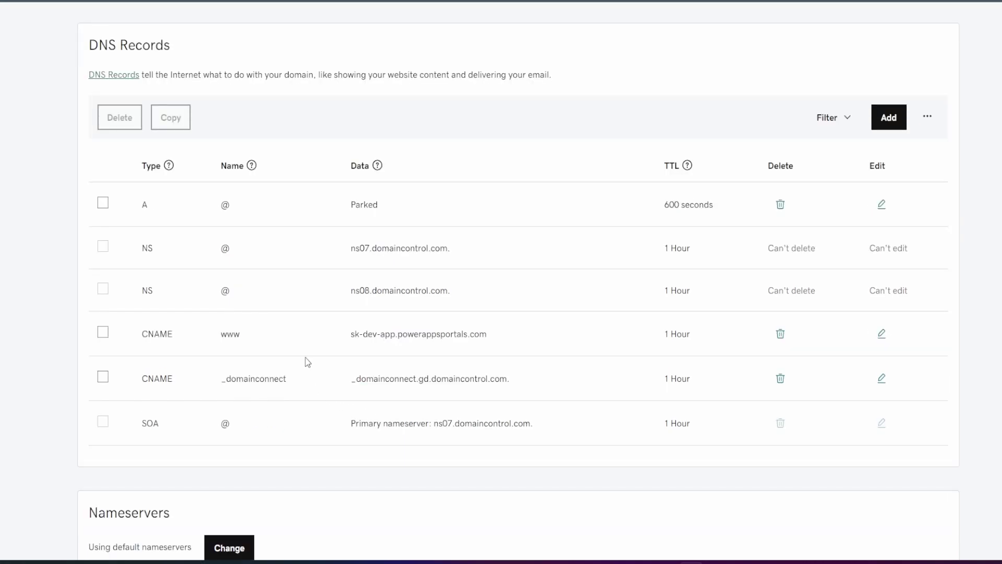
drag(349, 336, 515, 334)
click(534, 334)
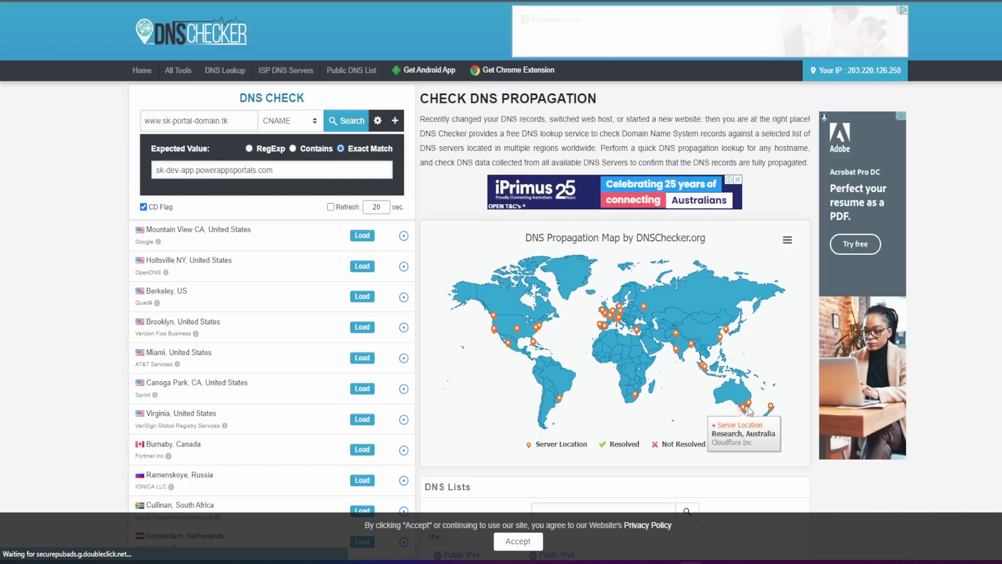
click(344, 124)
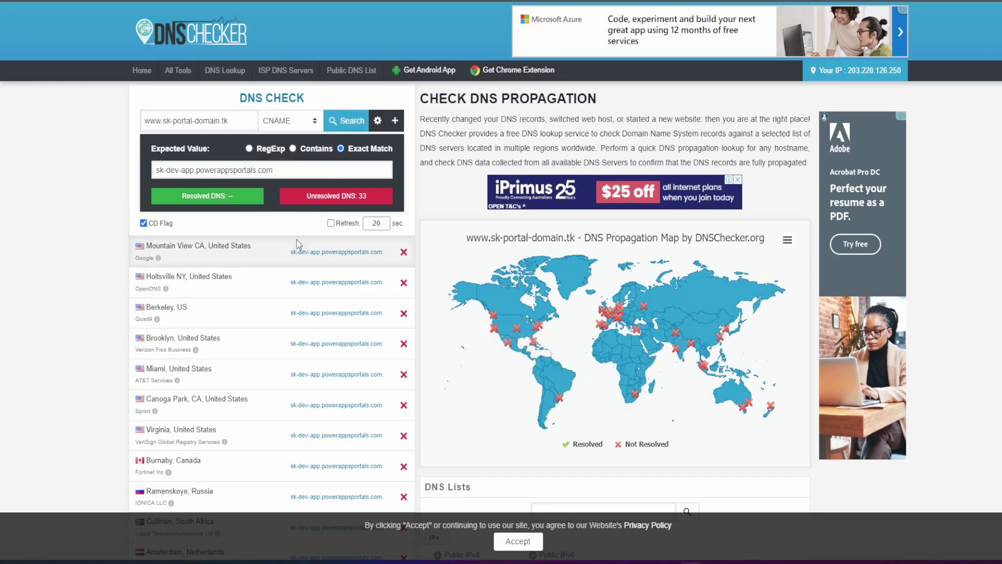
triple_click(286, 170)
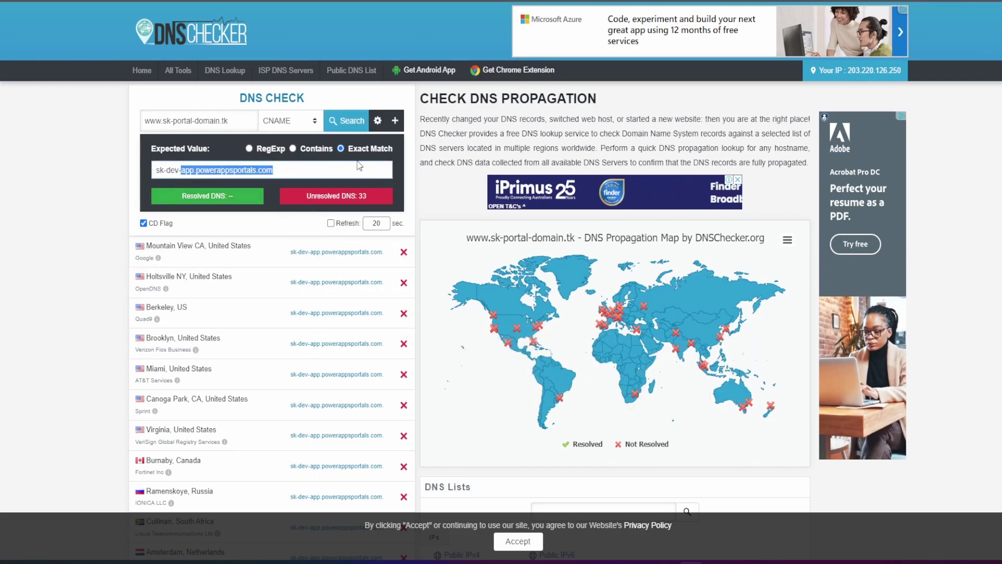
click(308, 153)
click(347, 121)
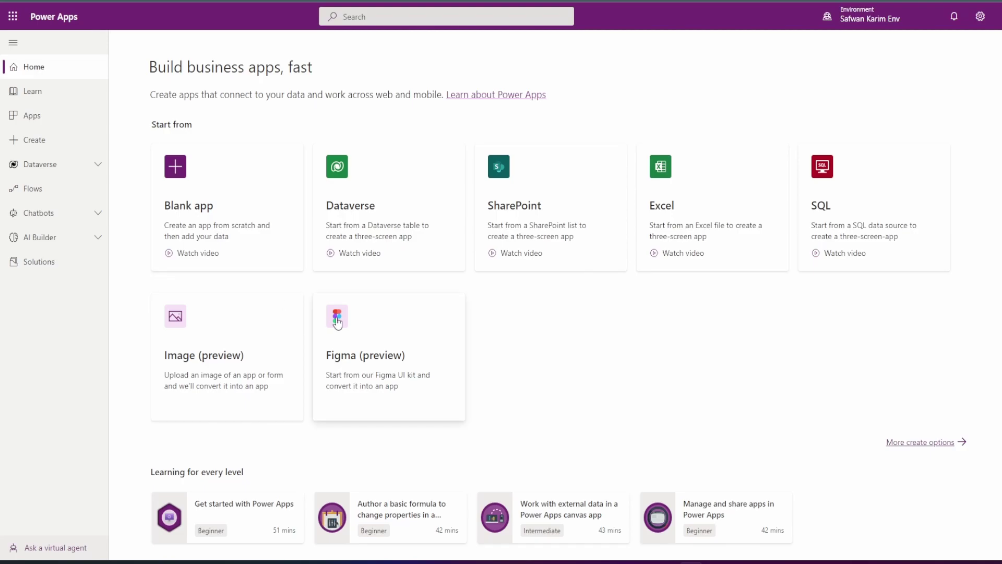
Go from the sk-dev-app portal's Settings to its Administration center
scroll(349, 316, down, 5)
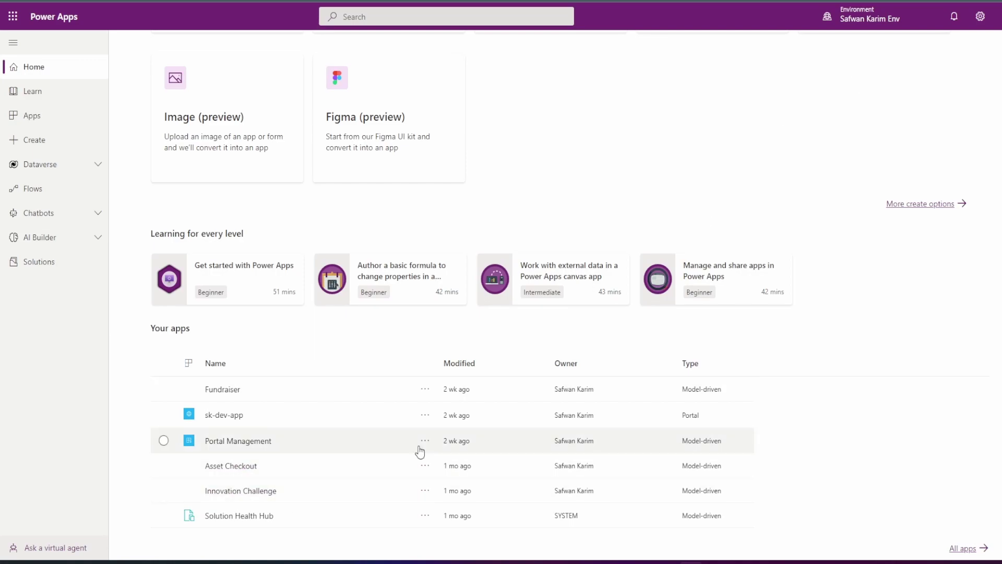
click(428, 417)
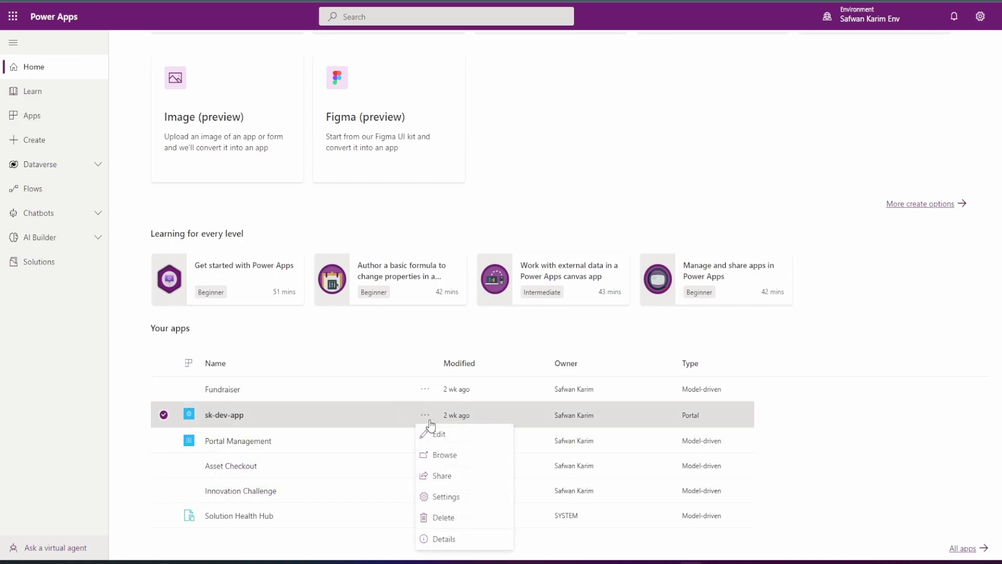
click(473, 498)
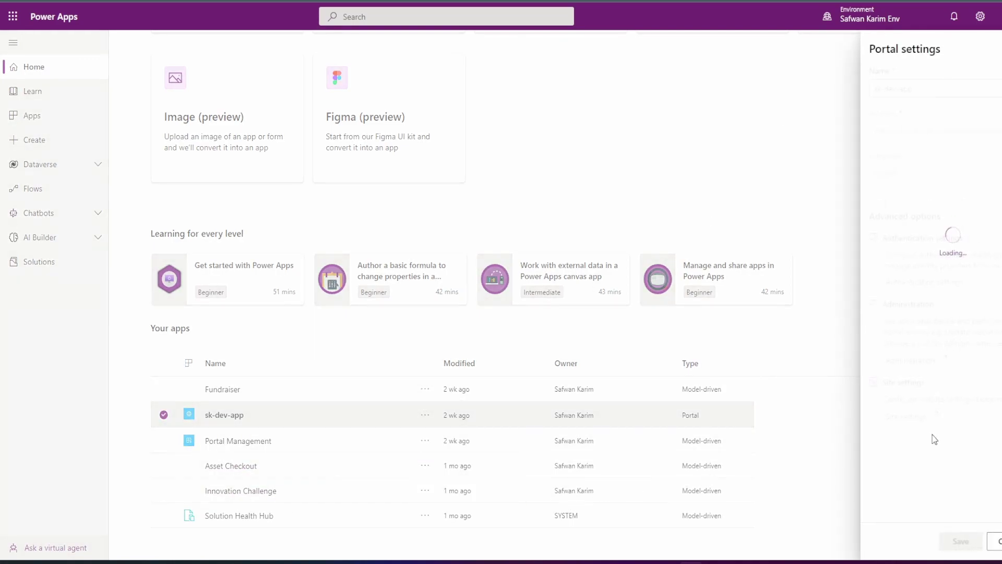
scroll(904, 476, down, 3)
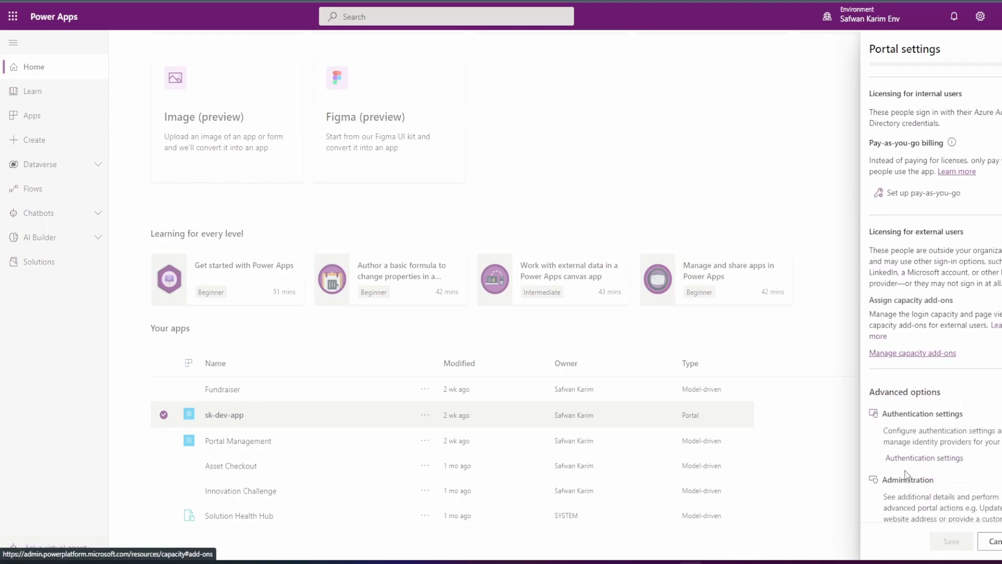
scroll(913, 465, down, 1)
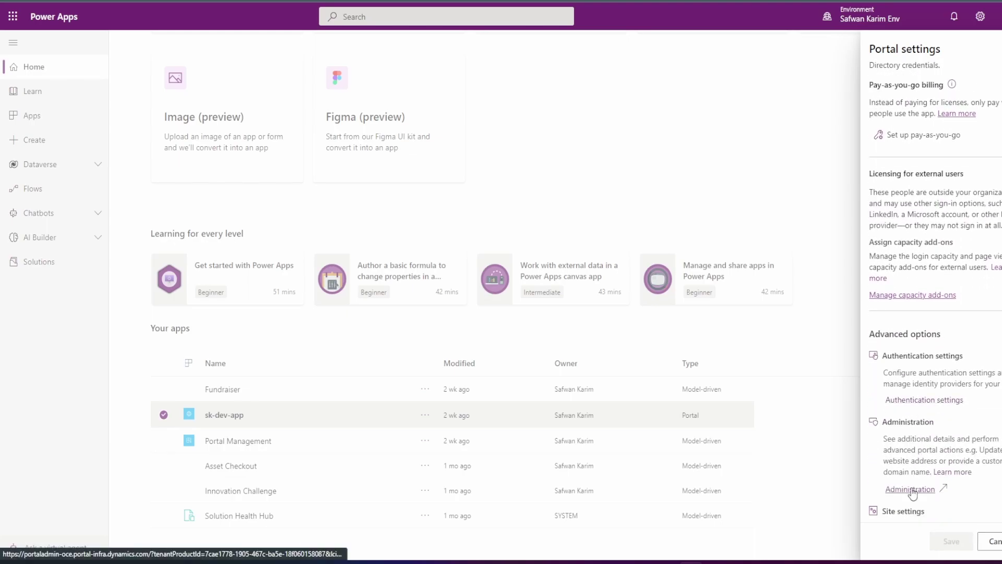
click(892, 489)
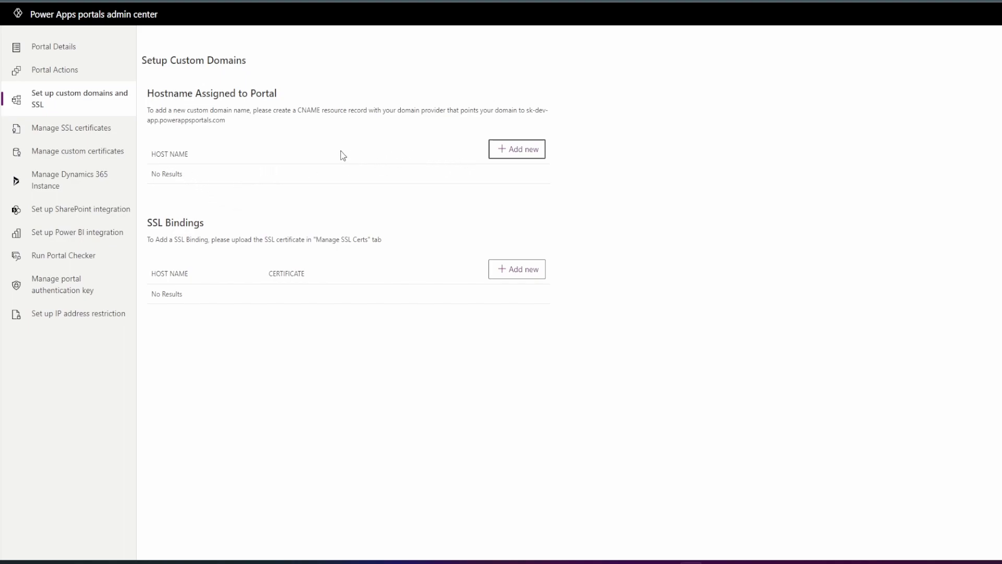
click(510, 160)
click(424, 232)
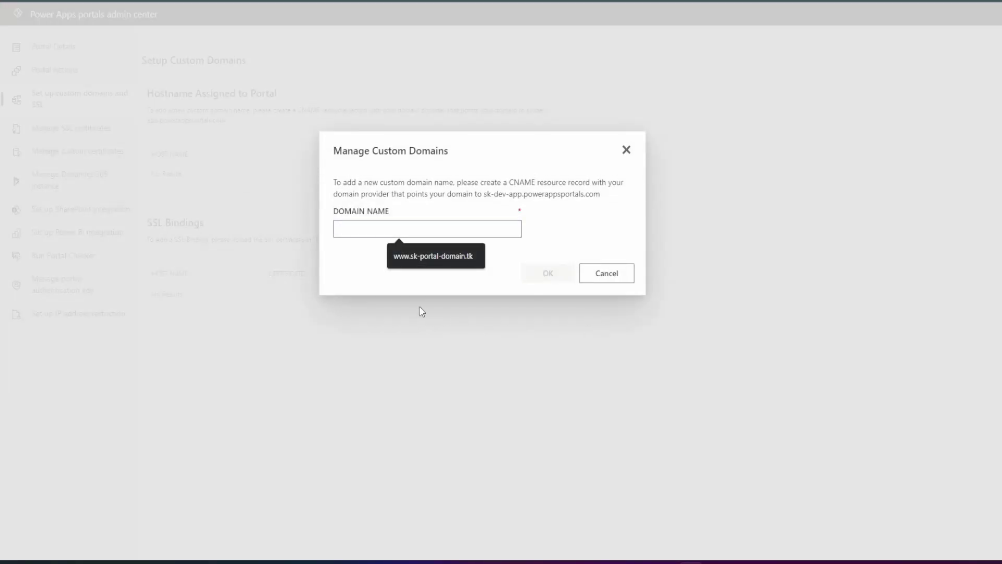
click(427, 262)
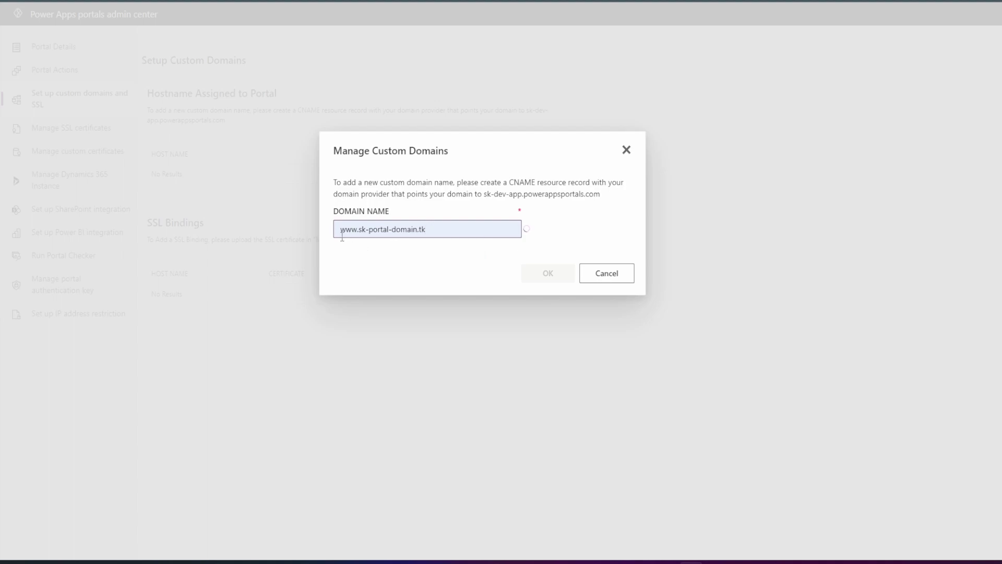
drag(340, 234, 458, 232)
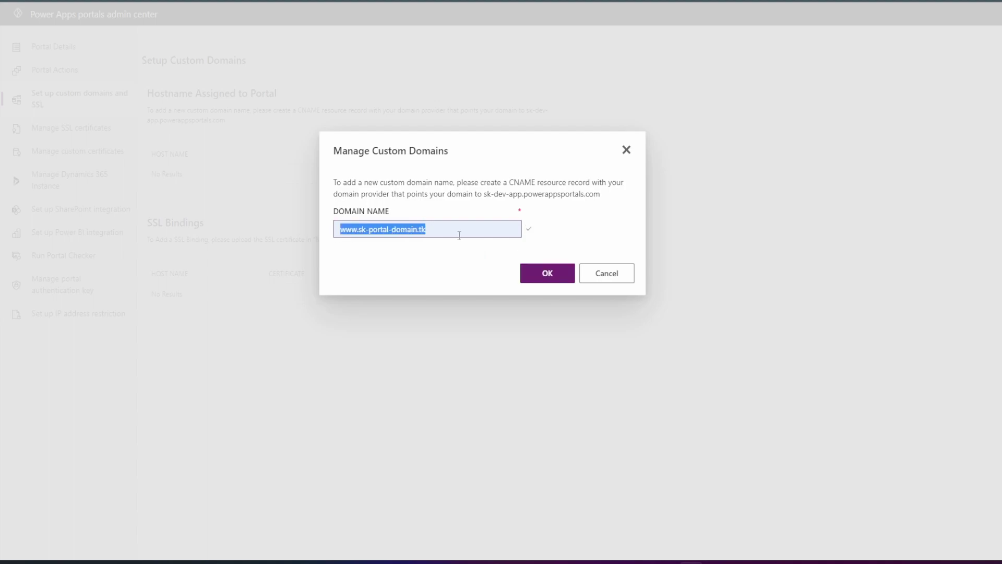
click(358, 233)
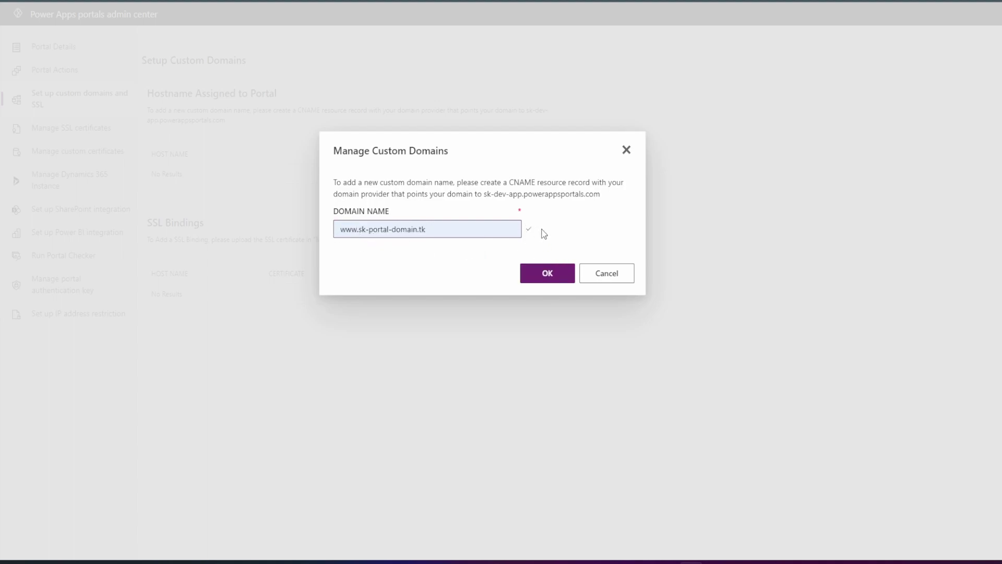
click(547, 273)
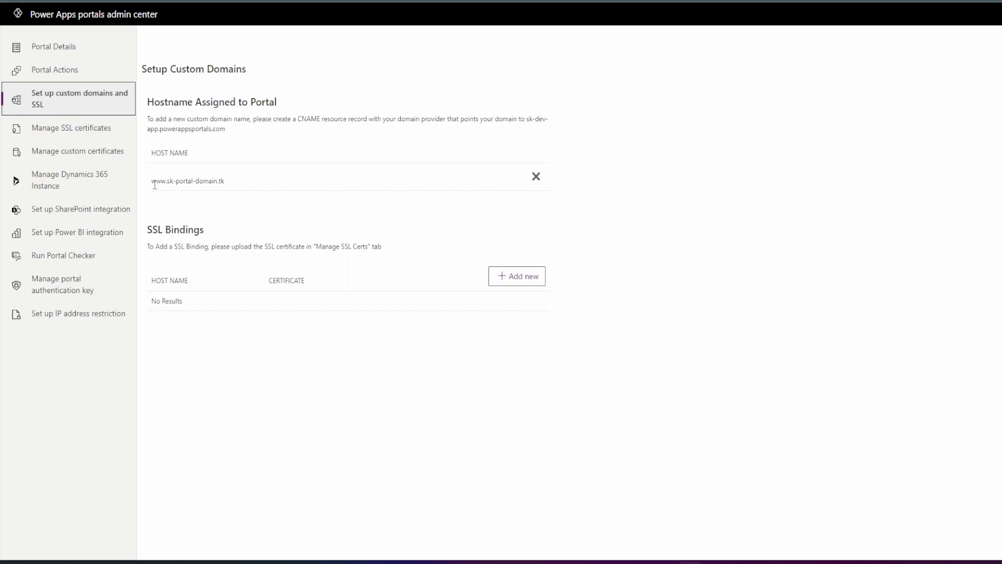
mouse_move(223, 183)
mouse_down()
mouse_move(117, 183)
mouse_move(151, 185)
mouse_up()
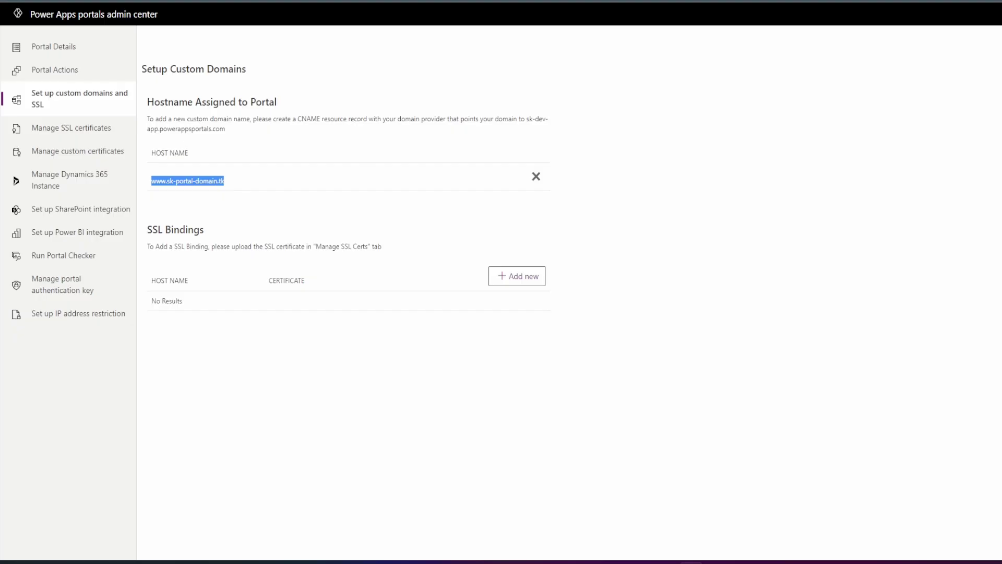
key(ctrl+c)
key(ctrl+t)
key(ctrl+v)
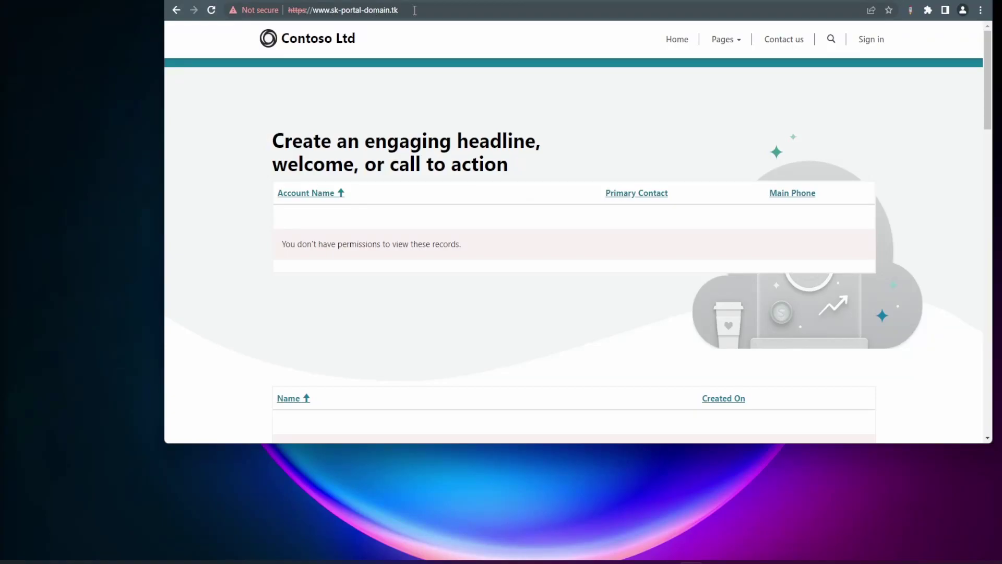
drag(413, 10, 329, 10)
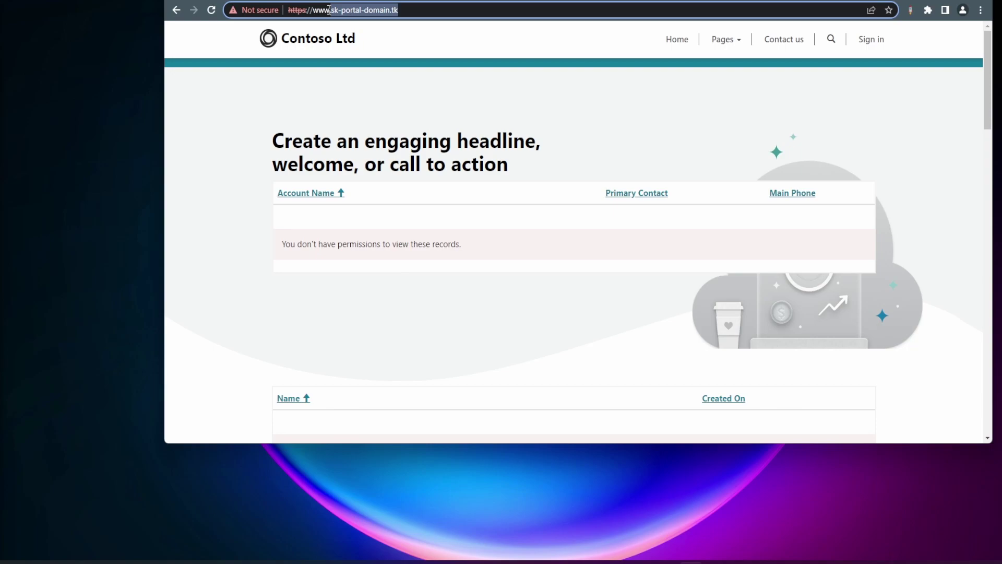
key(F11)
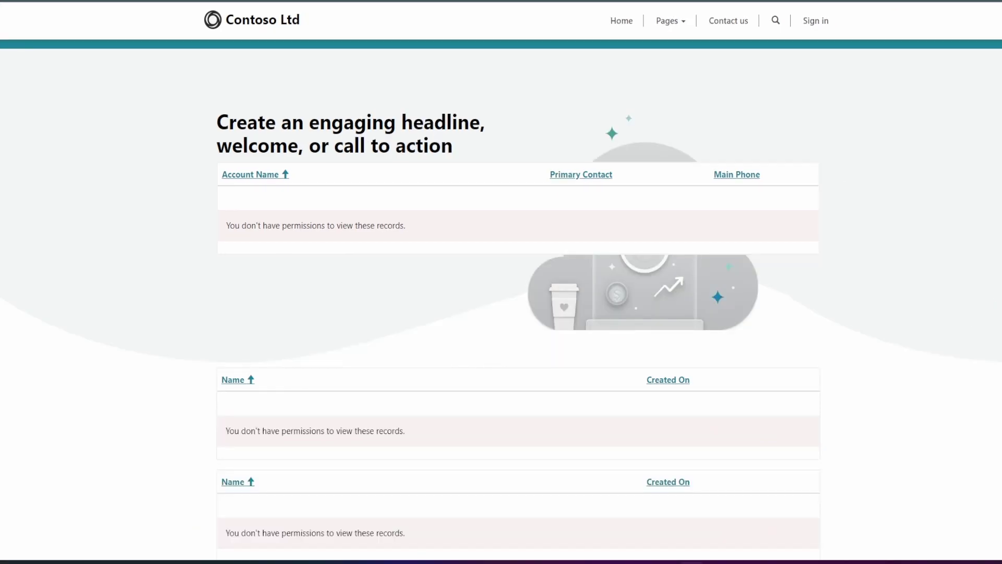